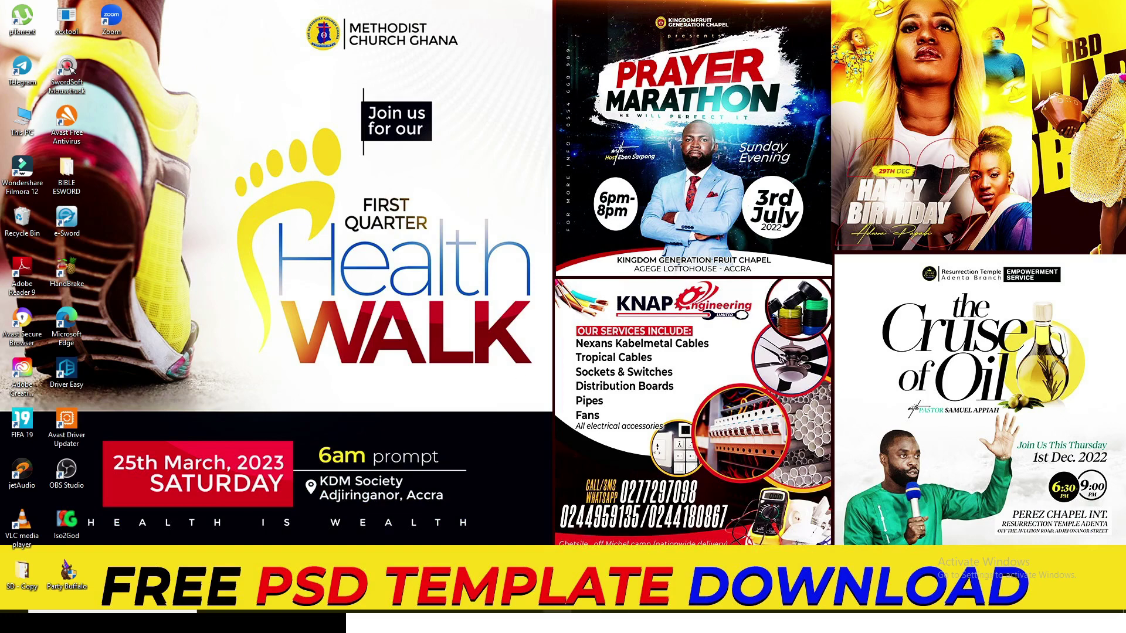
Switch to File Explorer showing the PSD PART 4 folder of flyer templates
key(alt+Tab)
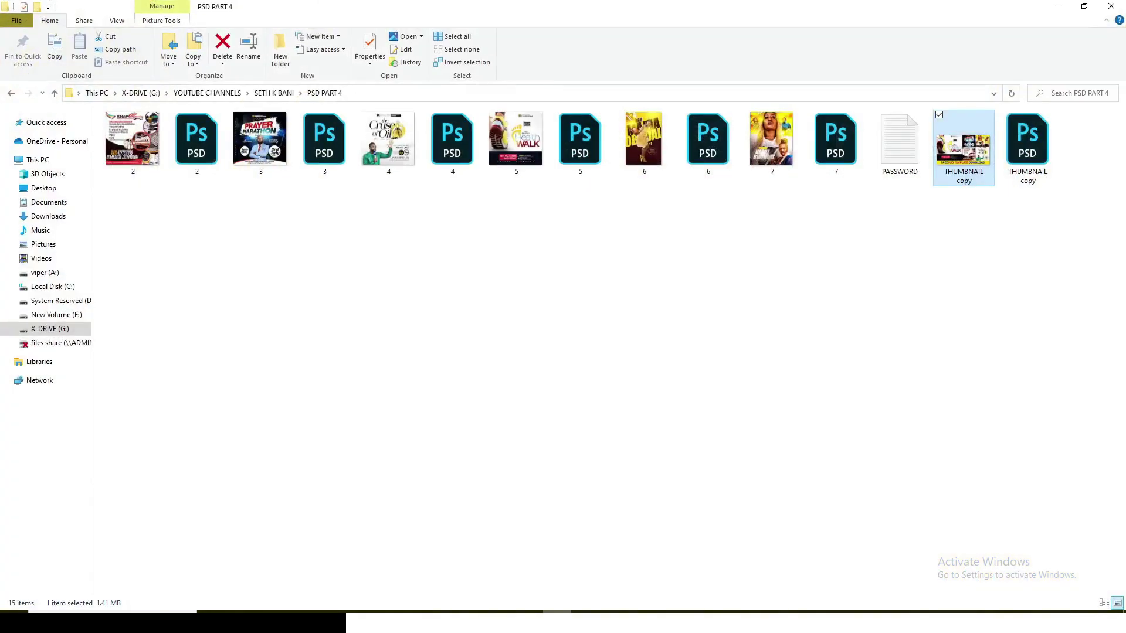
Open PSD file 2, the KNAP Engineering flyer template, in Photoshop
click(136, 156)
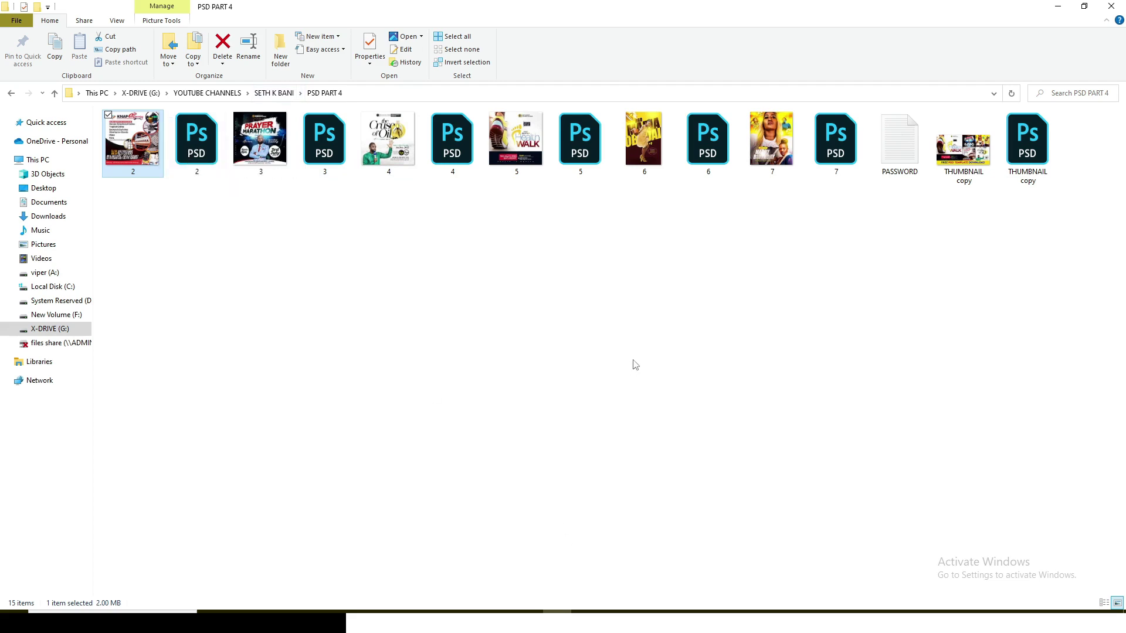
click(196, 147)
double_click(197, 147)
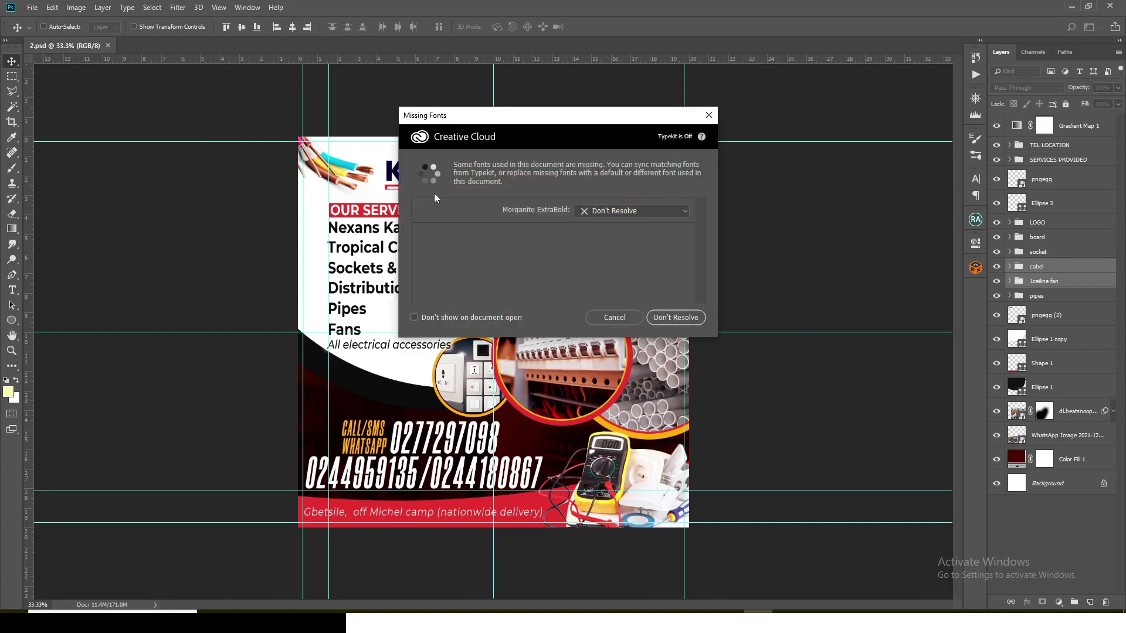
Choose Don't Resolve for the missing Morganite ExtraBold font
key(Return)
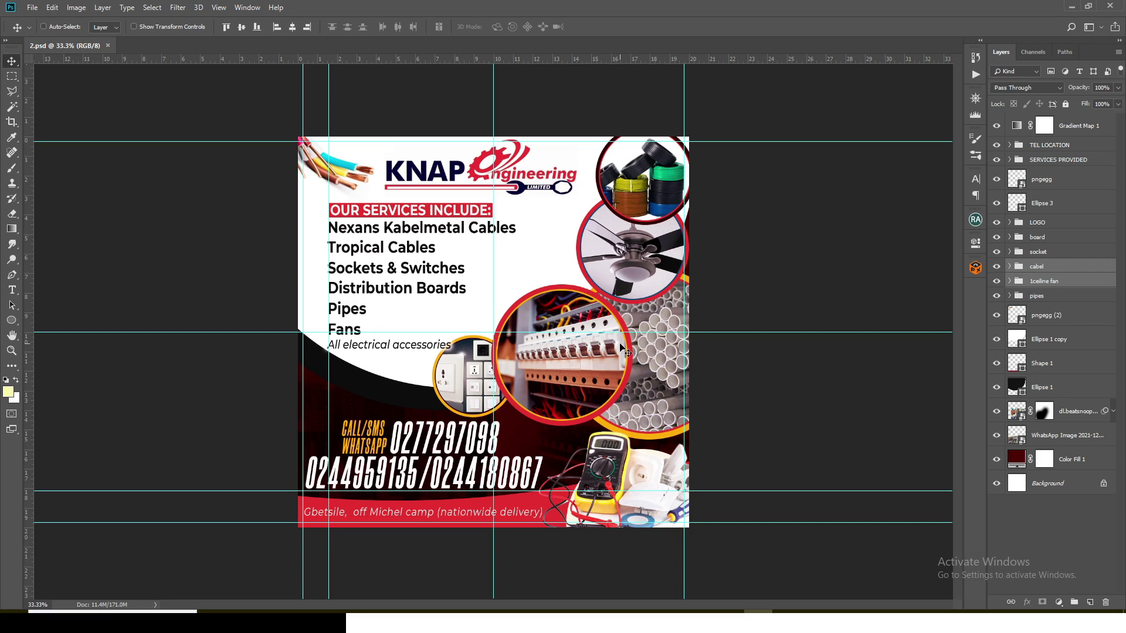
Group the layers from pngegg (2) through Color Fill 1 into a group named 'bg'
click(1054, 320)
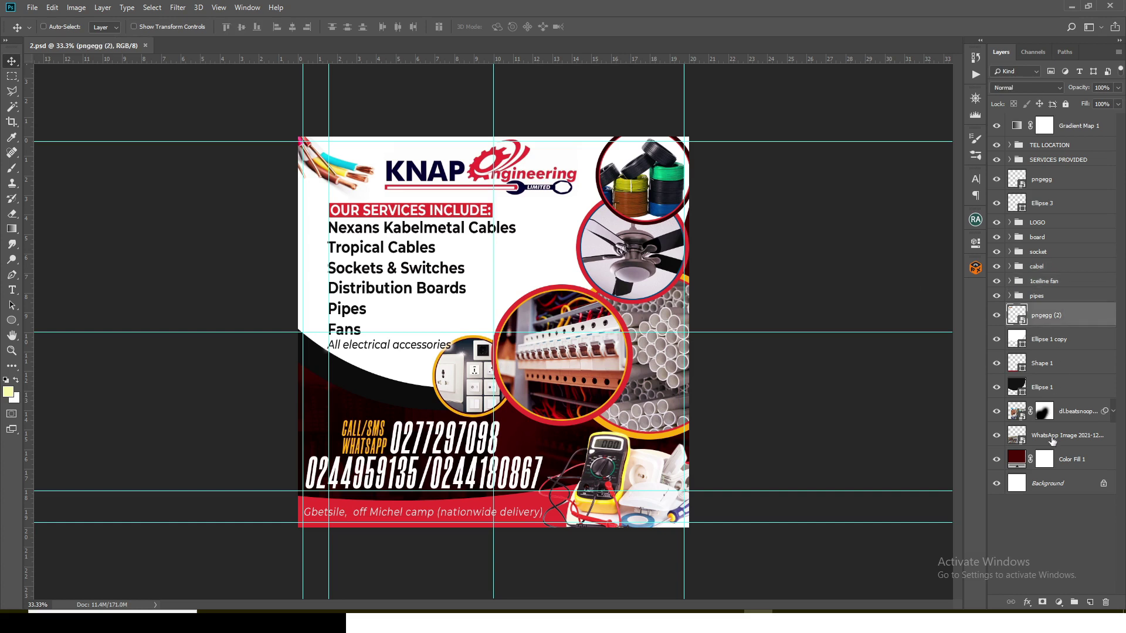
shift+click(1070, 462)
key(ctrl+g)
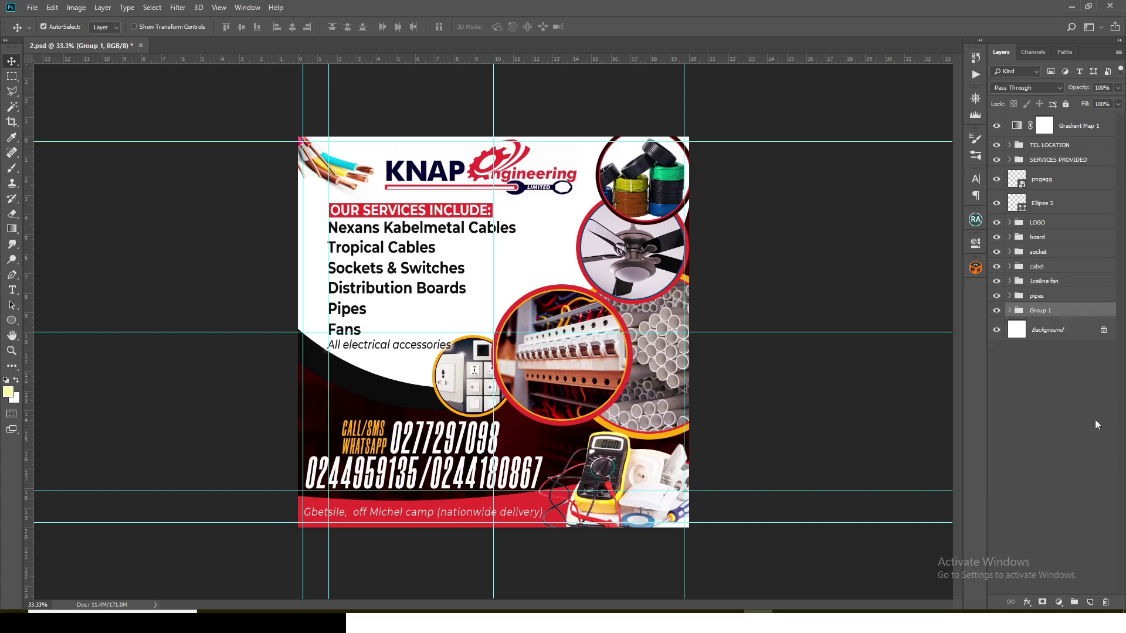
double_click(1043, 311)
text(bg)
key(Return)
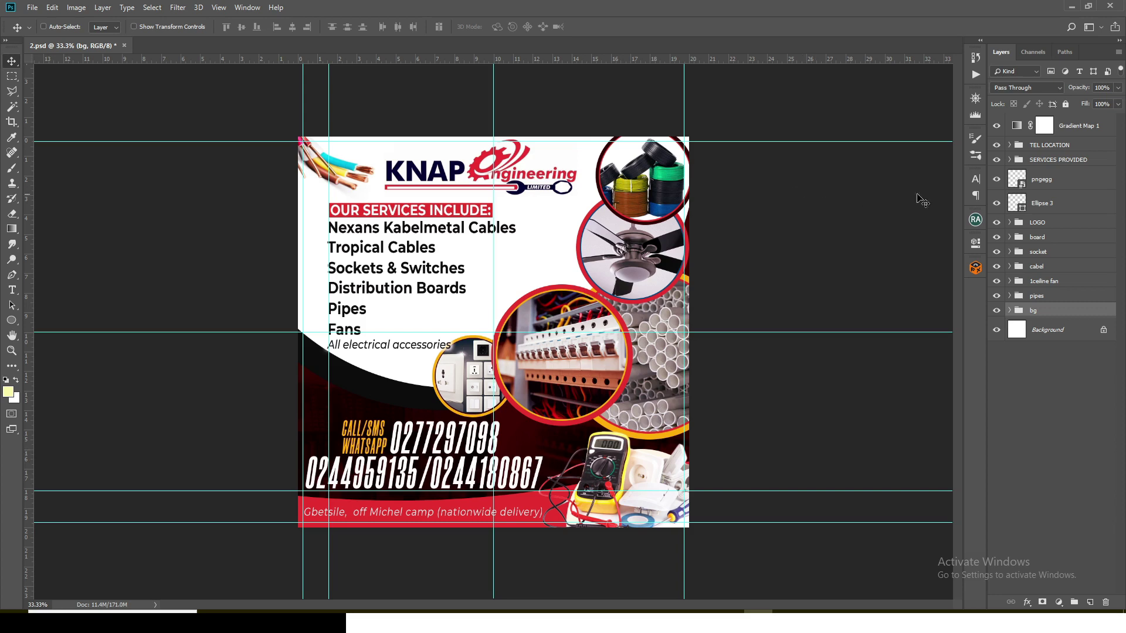
Hide Gradient Map 1 and all text and logo layers above the bg group
click(996, 126)
drag(997, 144, 997, 300)
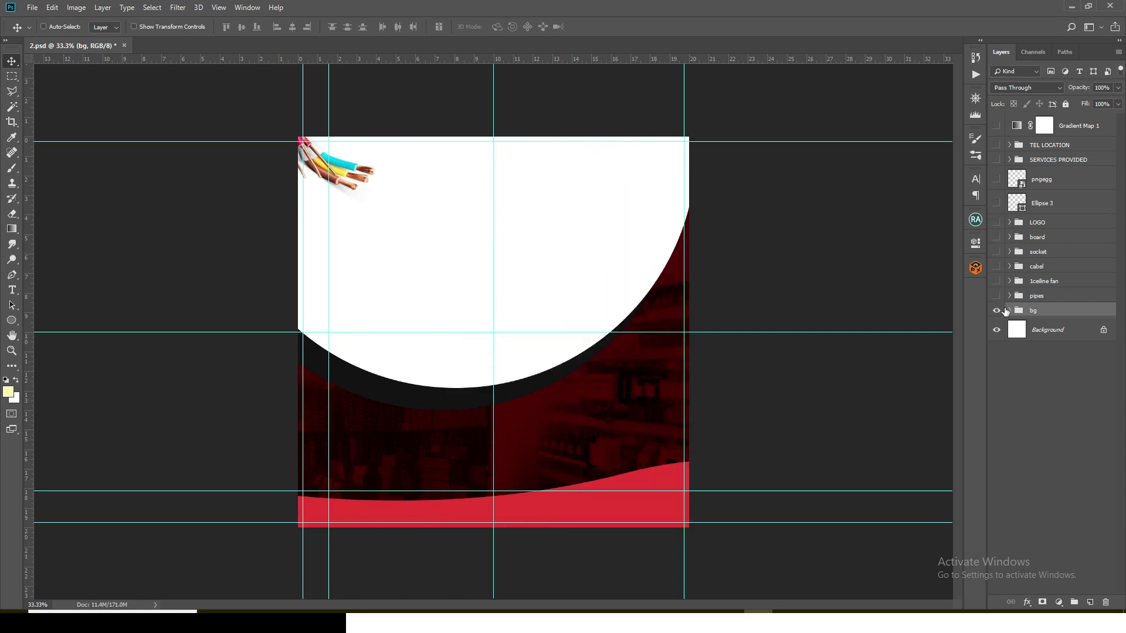
click(1013, 311)
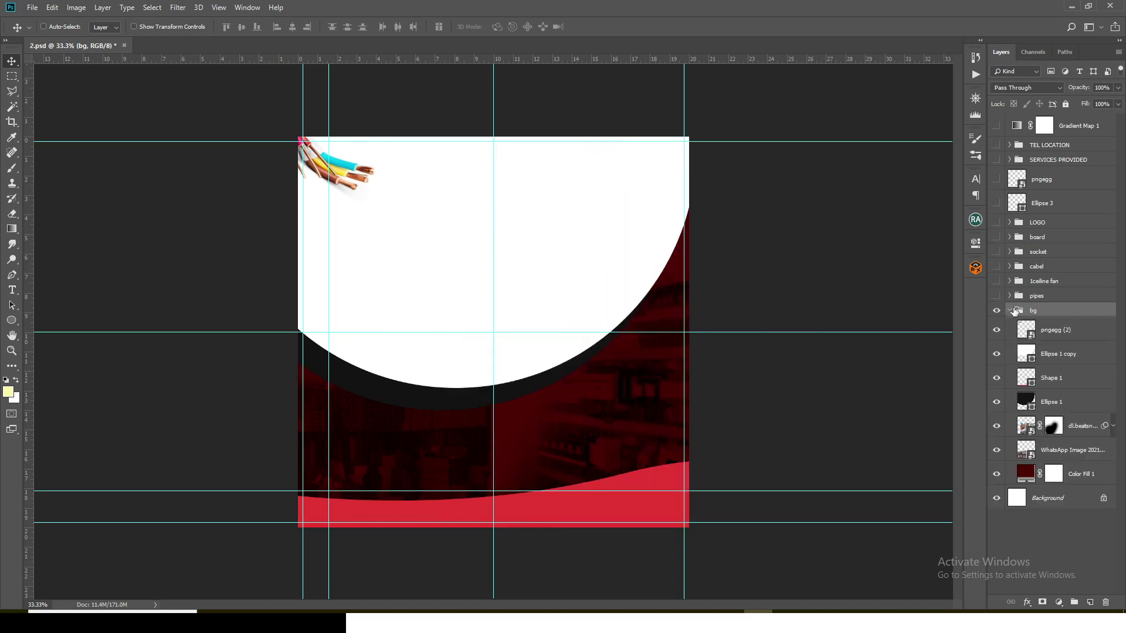
Inspect the bg layers, toggling the WhatsApp Image photo layer off and on
click(1042, 333)
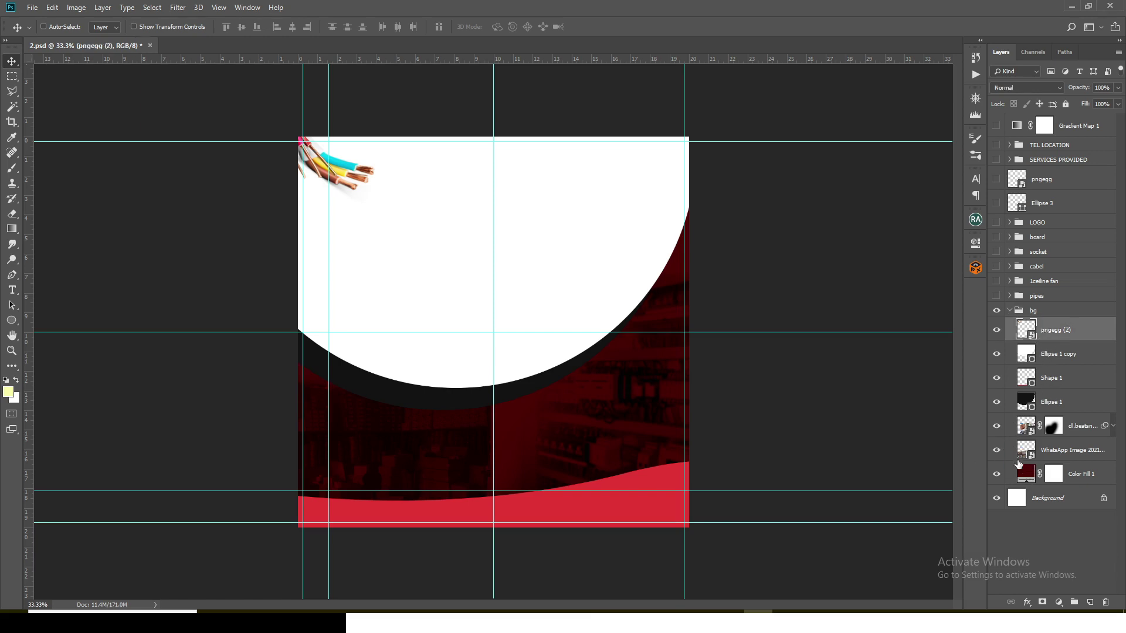
click(1086, 457)
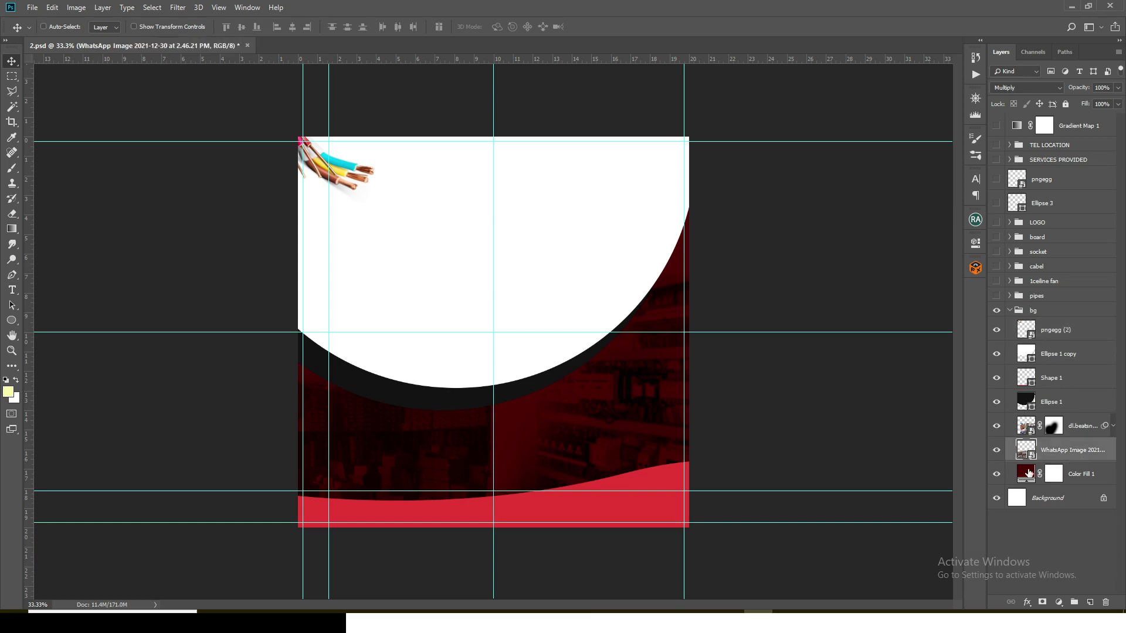
click(1032, 476)
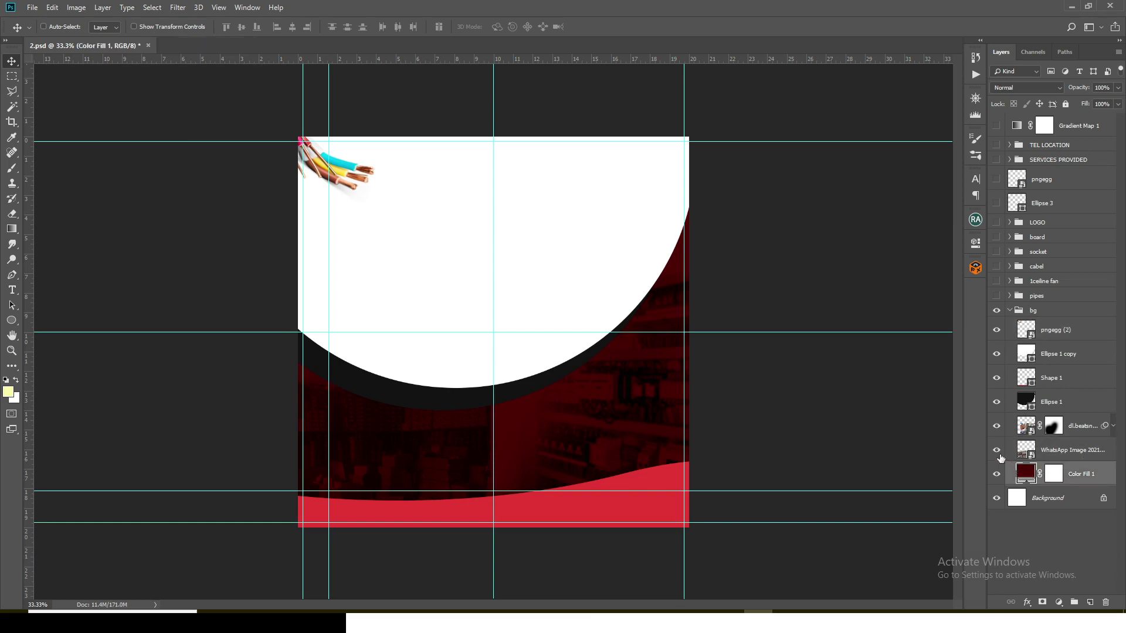
click(997, 451)
click(997, 451)
click(1079, 452)
Check the masked dl.beatsnoop photo, restore it and Ellipse 1, then collapse bg
click(996, 426)
click(1080, 430)
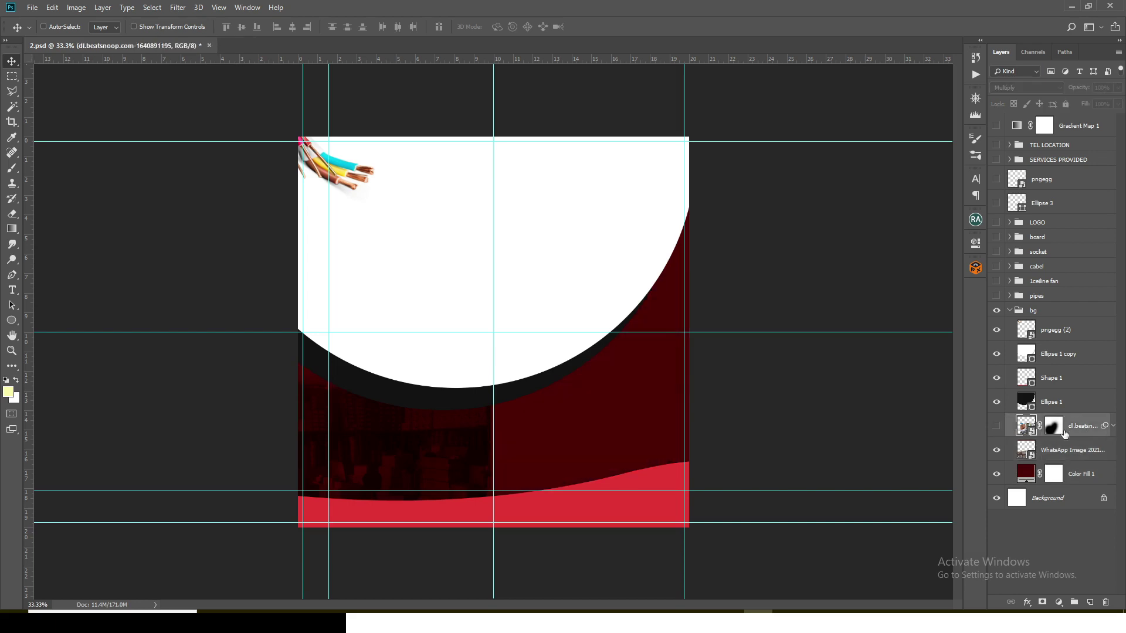
click(1059, 454)
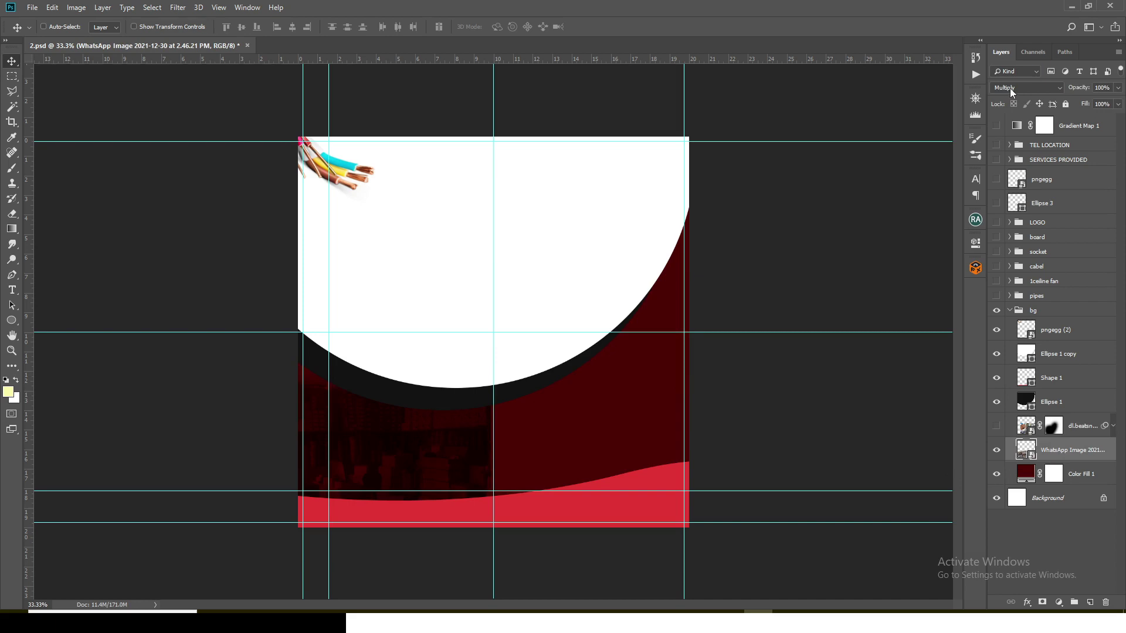
click(998, 427)
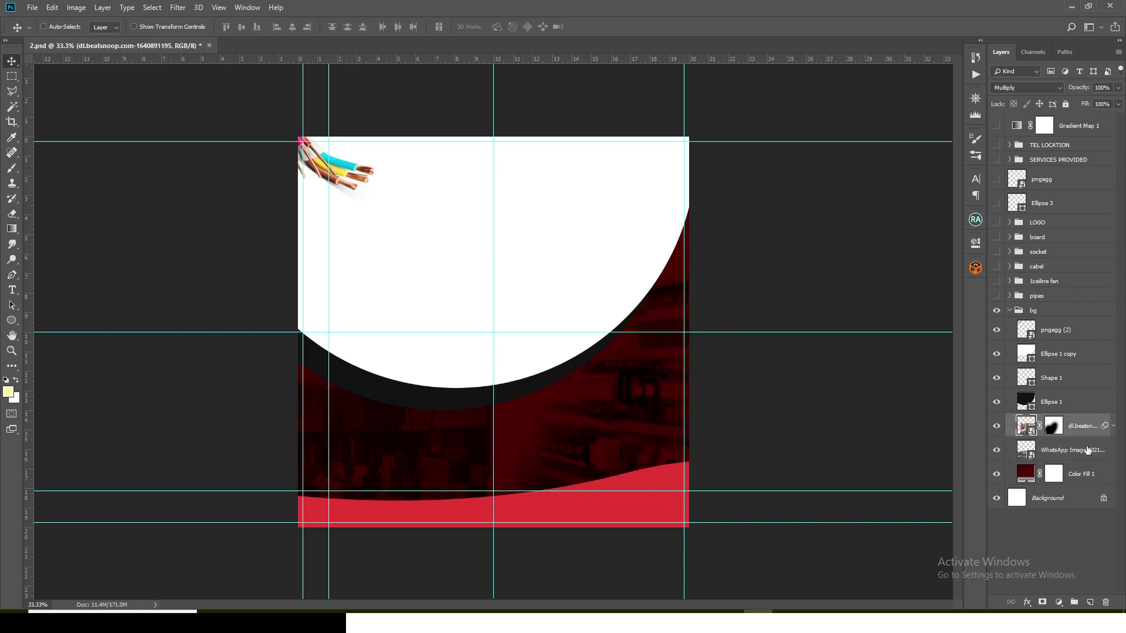
click(997, 403)
click(1013, 312)
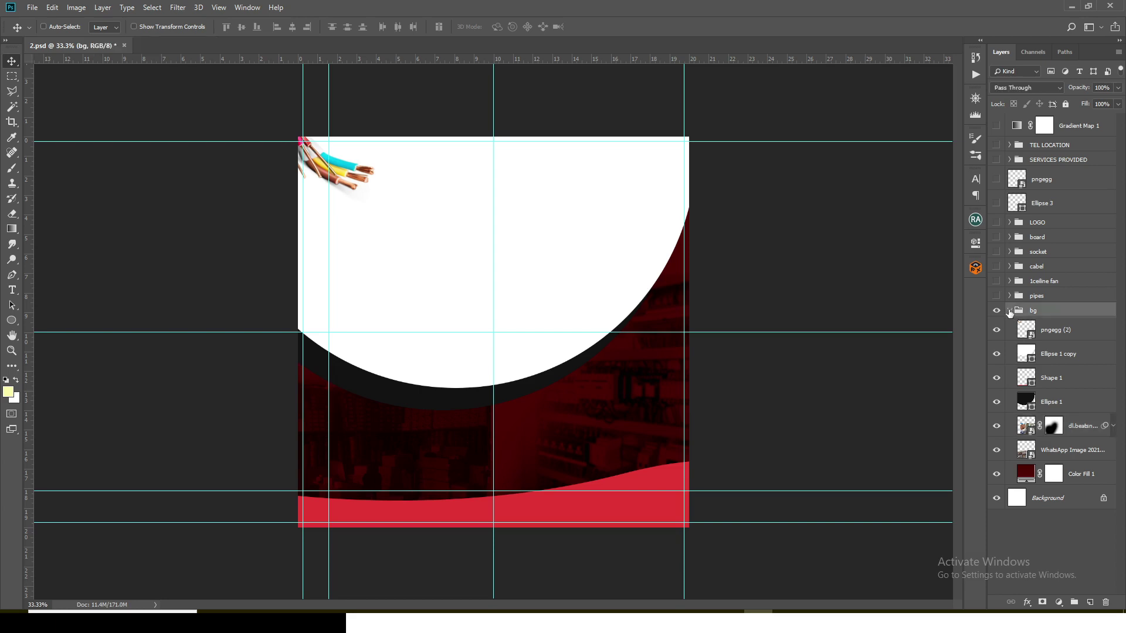
click(1009, 311)
Unhide the circle images, board, LOGO, Ellipse 3, pngegg, SERVICES PROVIDED, contact group and Gradient Map 1
click(996, 296)
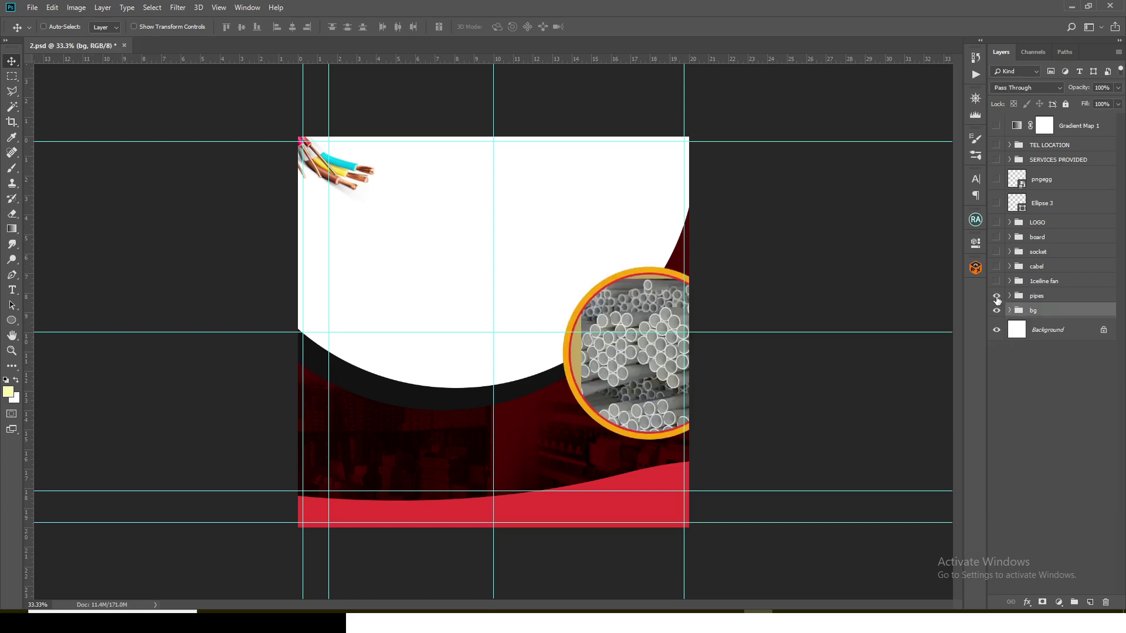
click(996, 282)
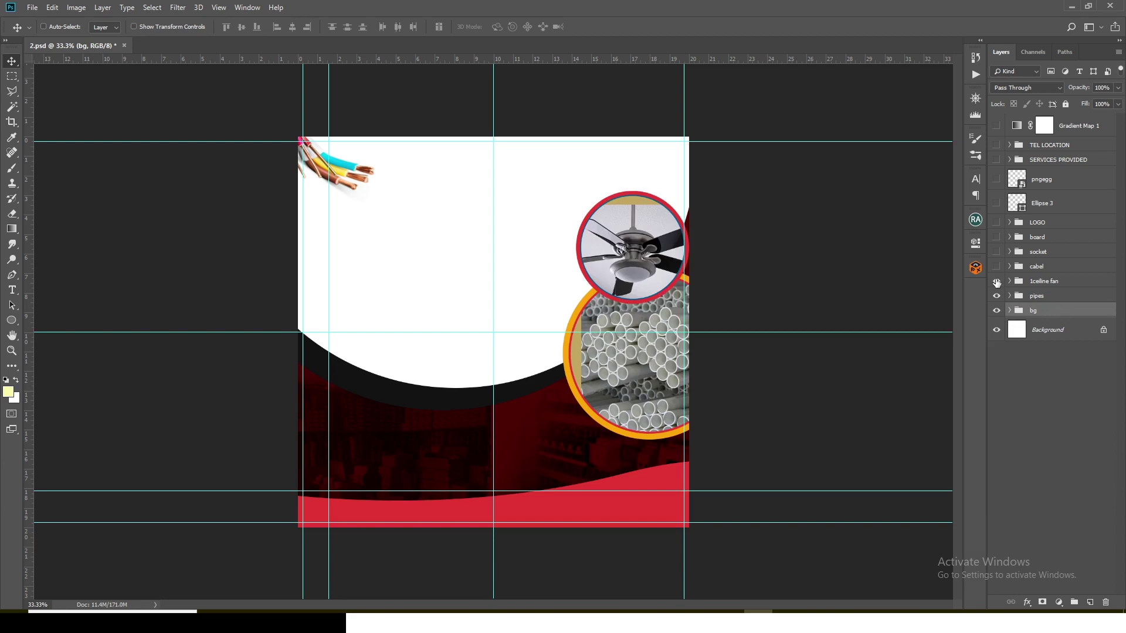
click(996, 267)
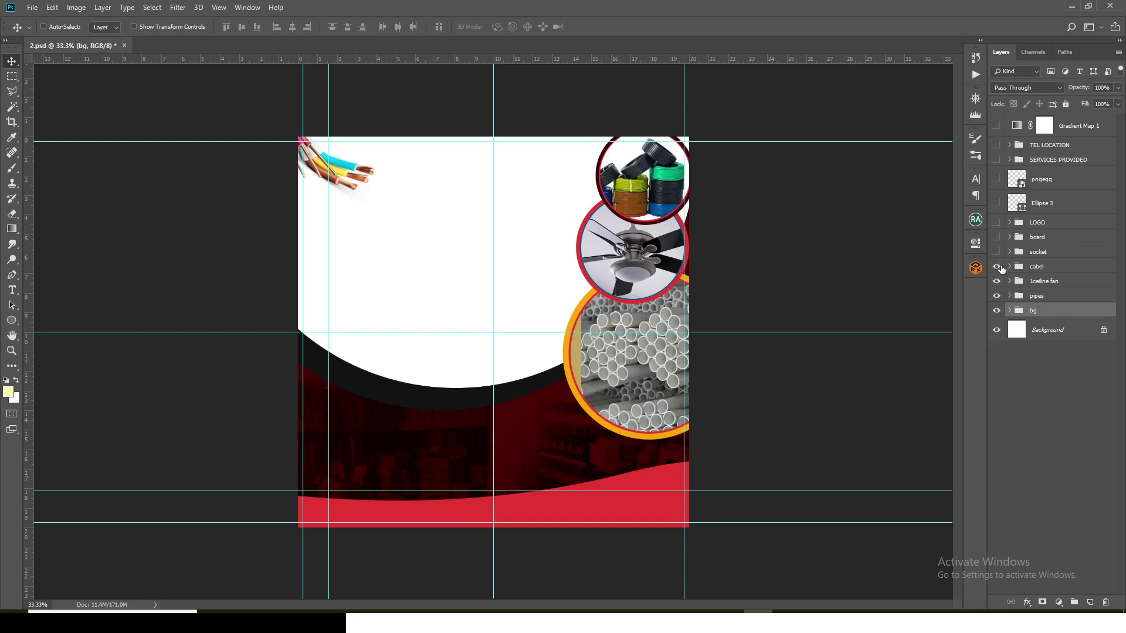
click(997, 252)
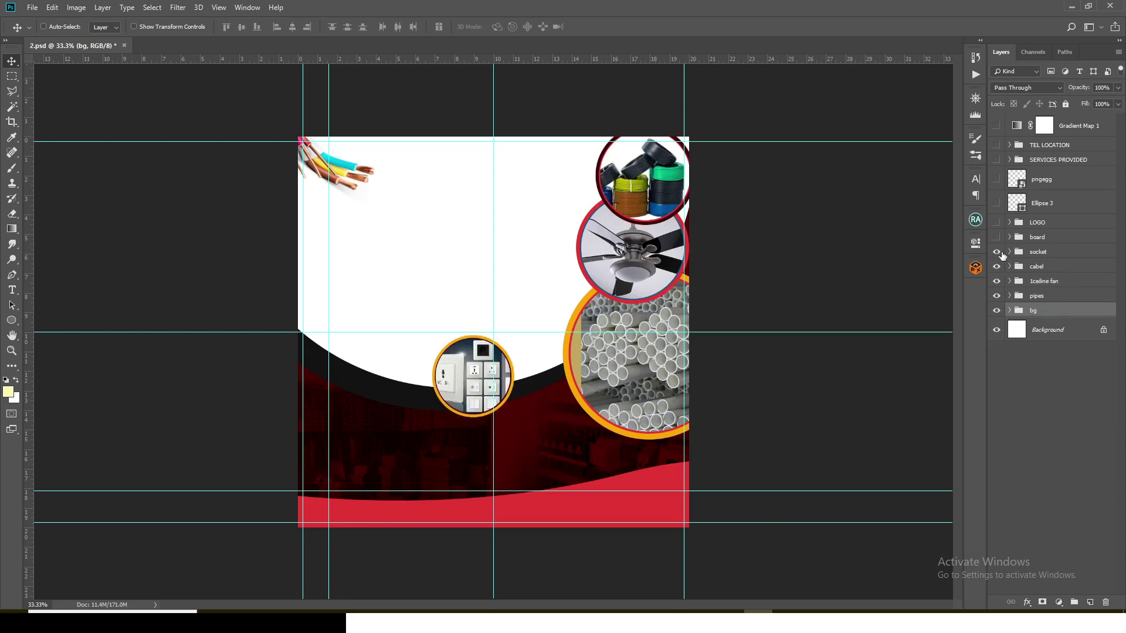
click(997, 237)
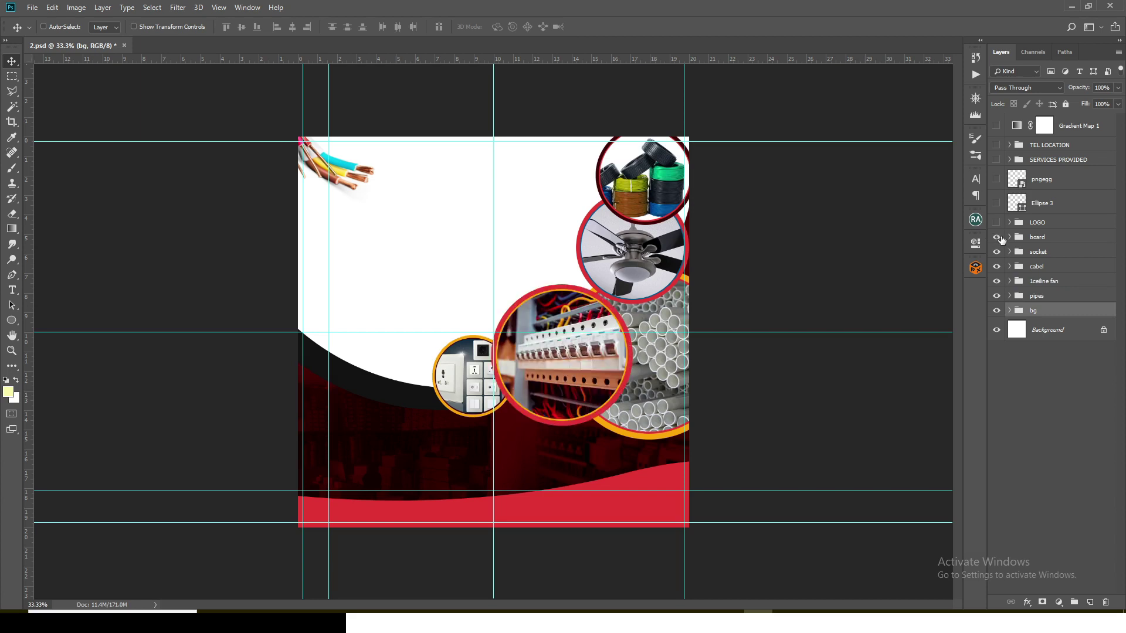
click(997, 224)
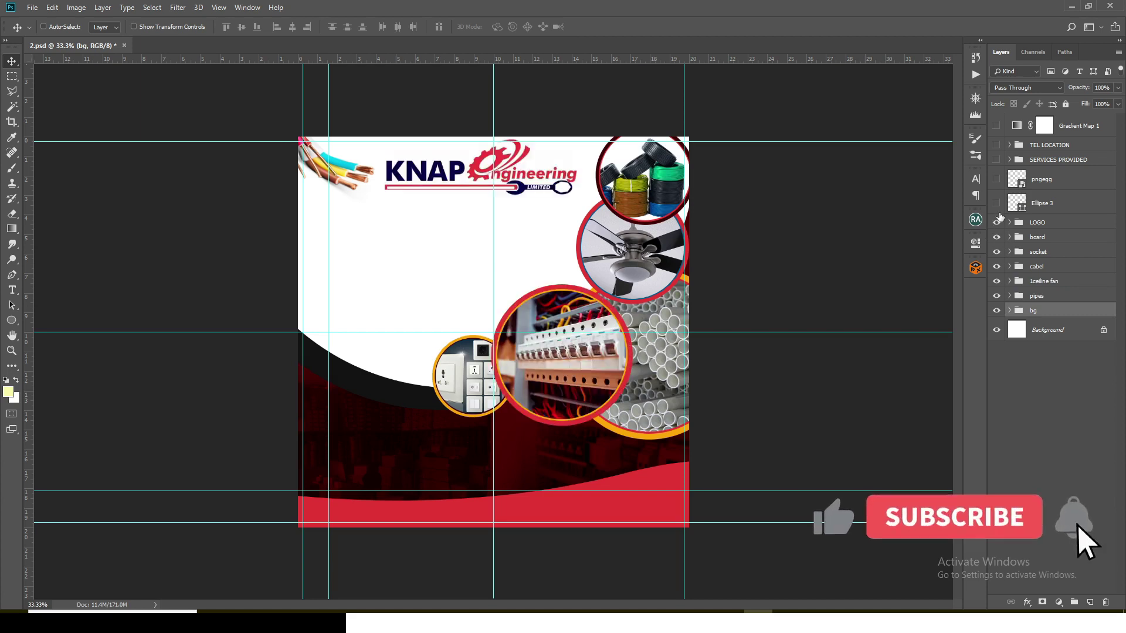
click(997, 204)
click(997, 180)
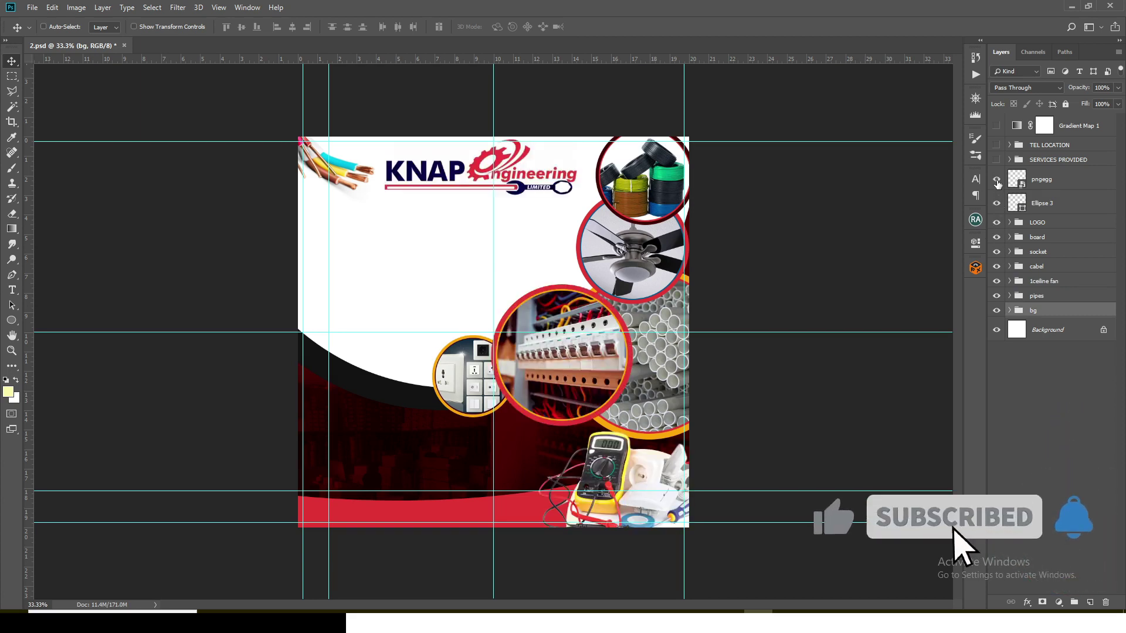
click(996, 161)
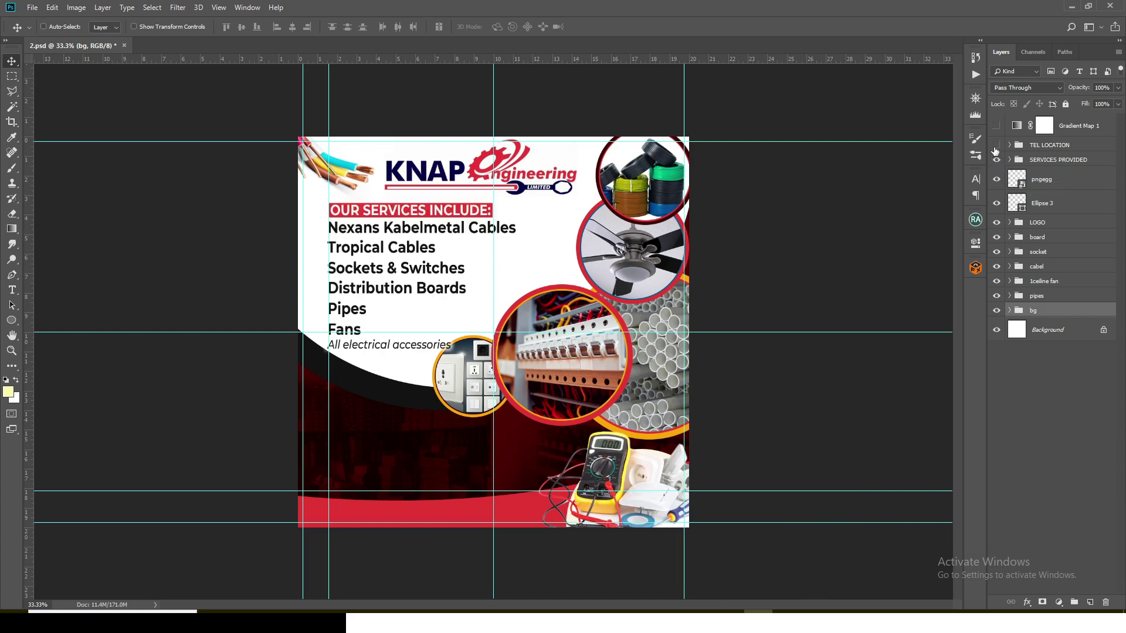
click(996, 145)
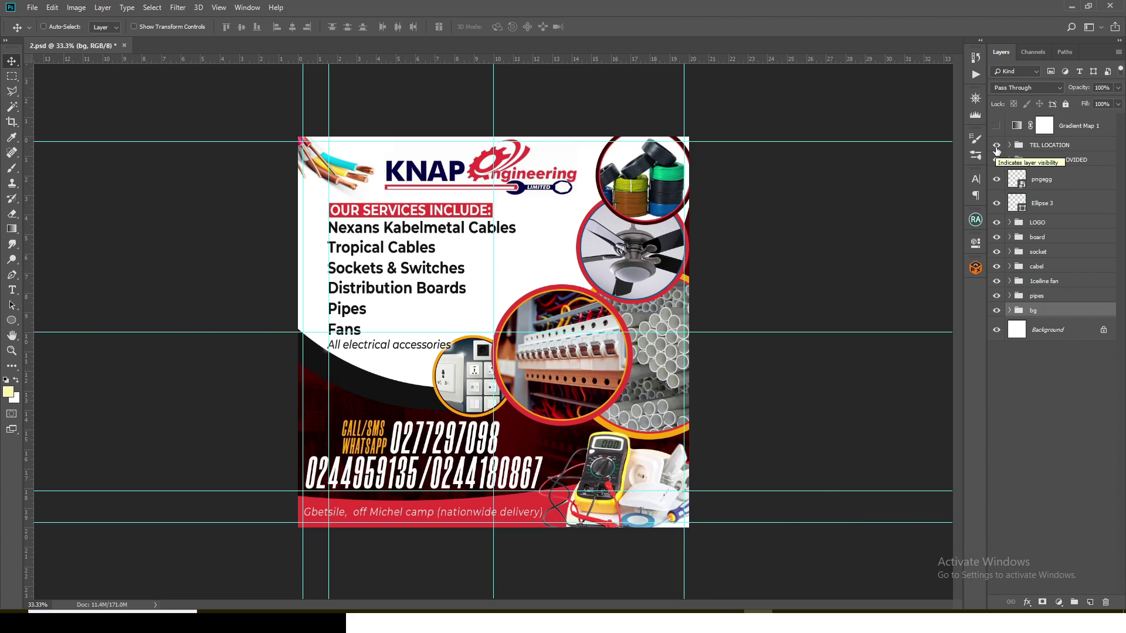
click(997, 128)
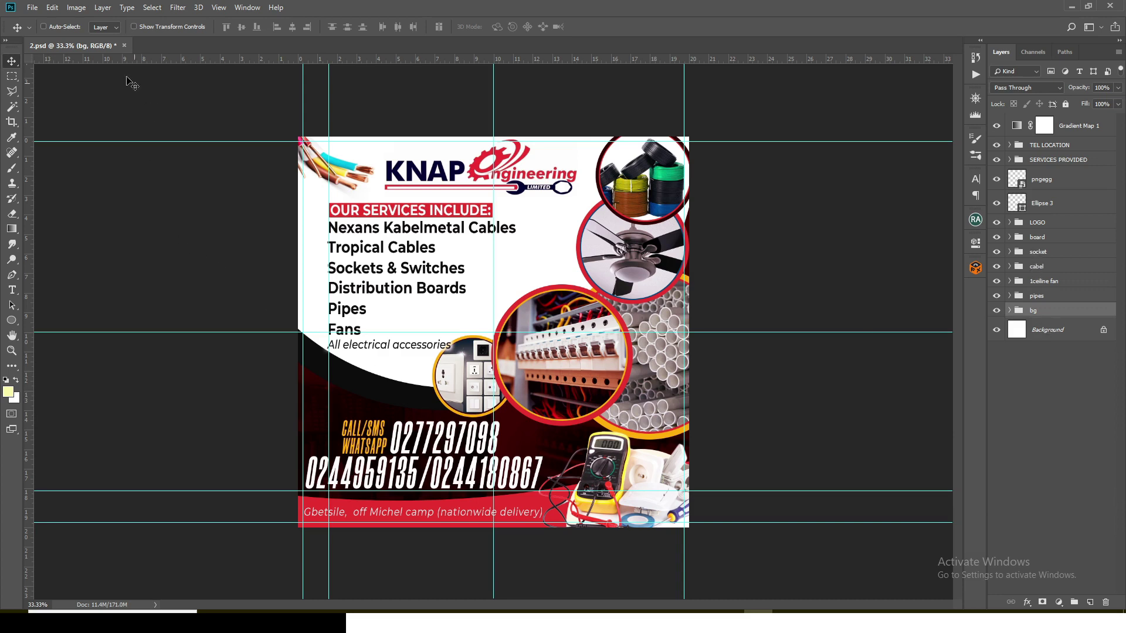
Close 2.psd without saving and open PSD file 3 from the PSD PART 4 folder
click(125, 46)
click(558, 231)
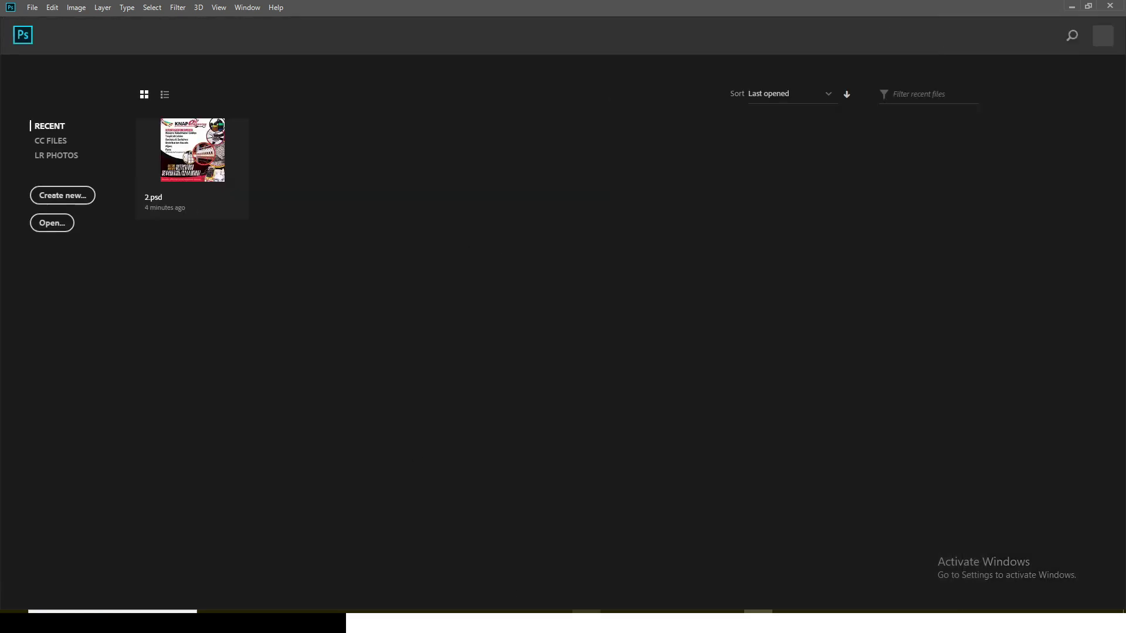
key(alt+Tab)
click(329, 143)
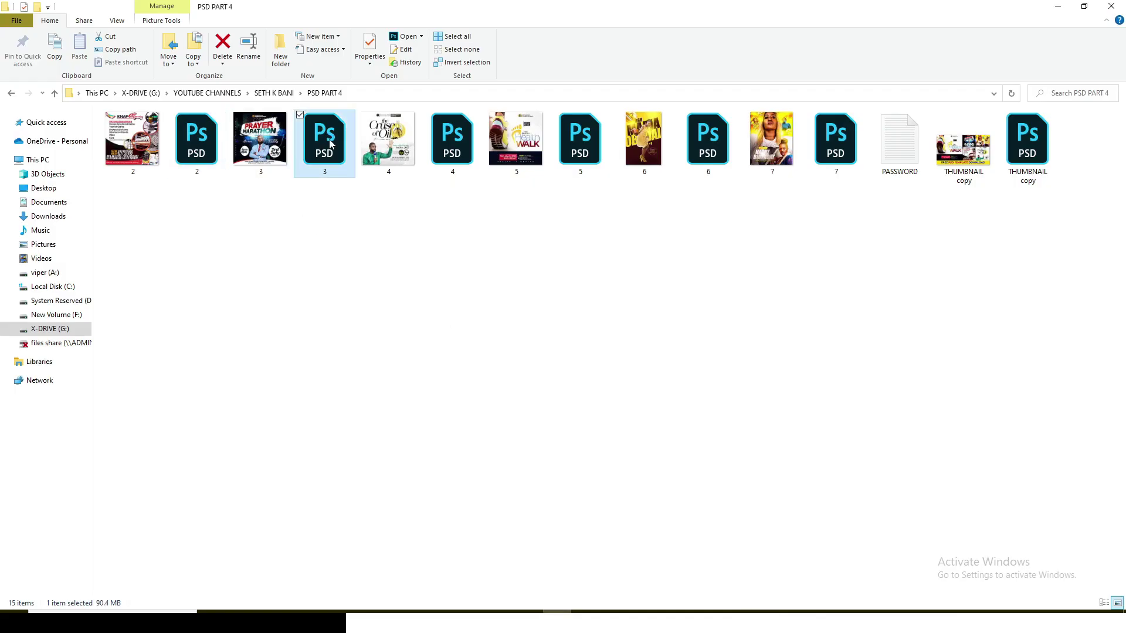
double_click(330, 143)
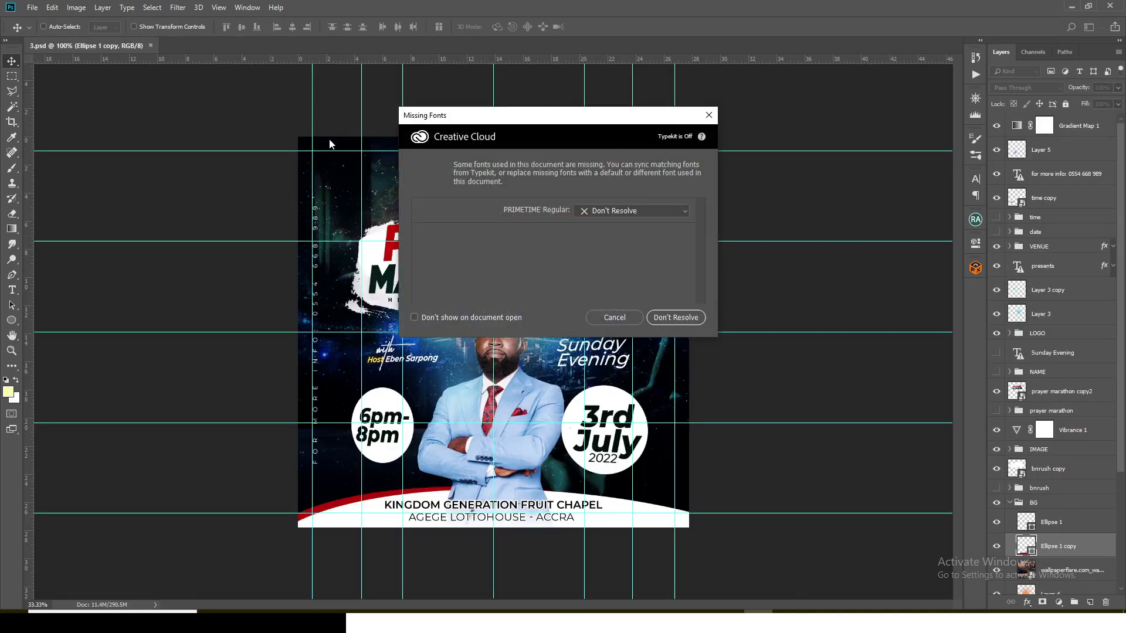
Skip resolving the missing font in 3.psd, then collapse and hide the BG group
click(678, 317)
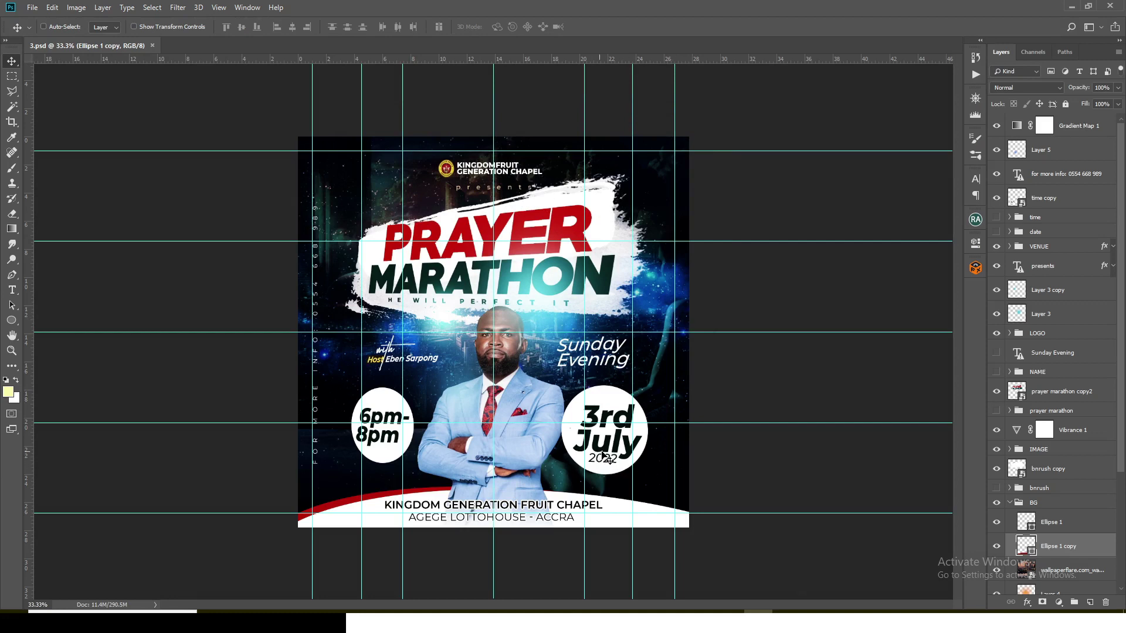
click(1009, 502)
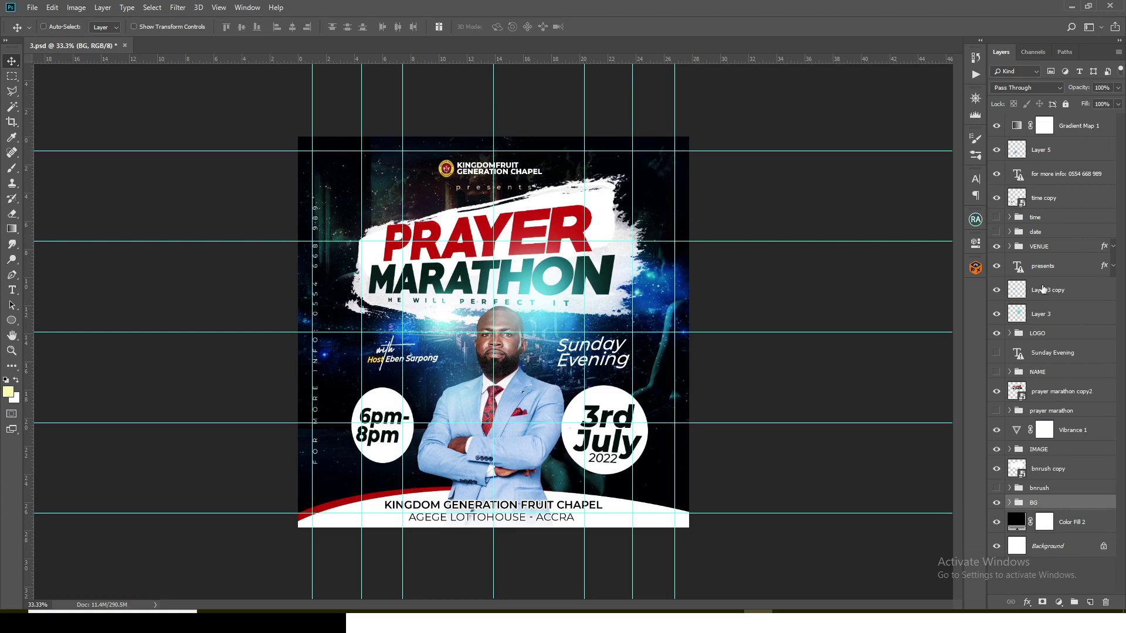
click(996, 506)
Compare the BG, bnrush and bnrush copy layers by toggling their visibility
click(996, 505)
click(996, 506)
click(996, 505)
click(995, 488)
click(995, 489)
click(999, 487)
click(996, 469)
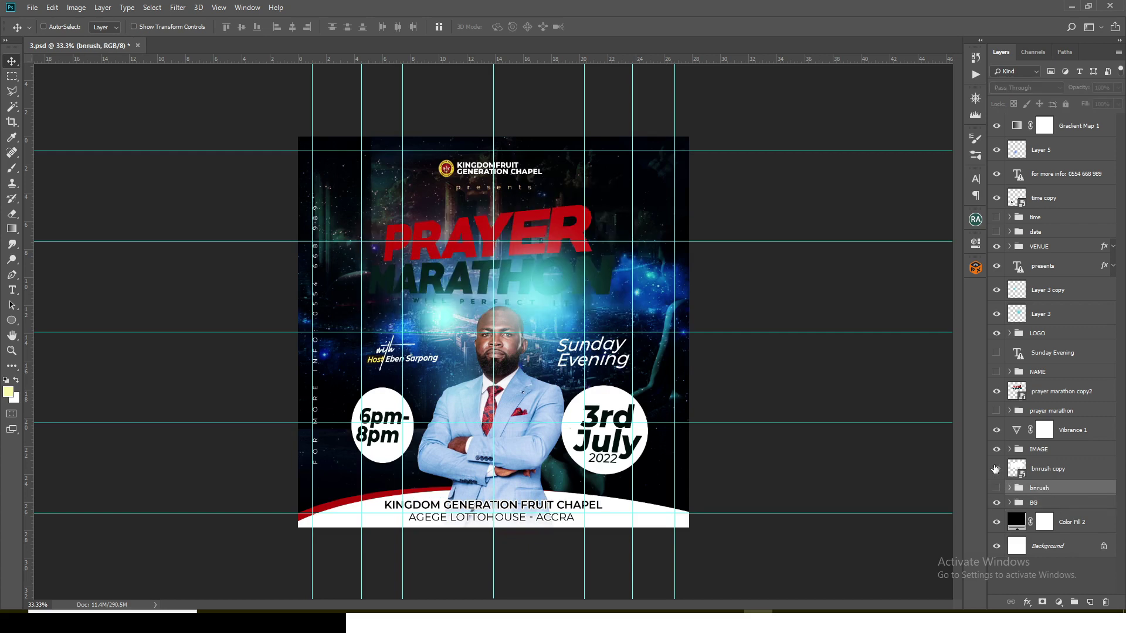
click(995, 469)
Delete the bnrush copy layer and show the bnrush group's white brush stroke
click(1033, 474)
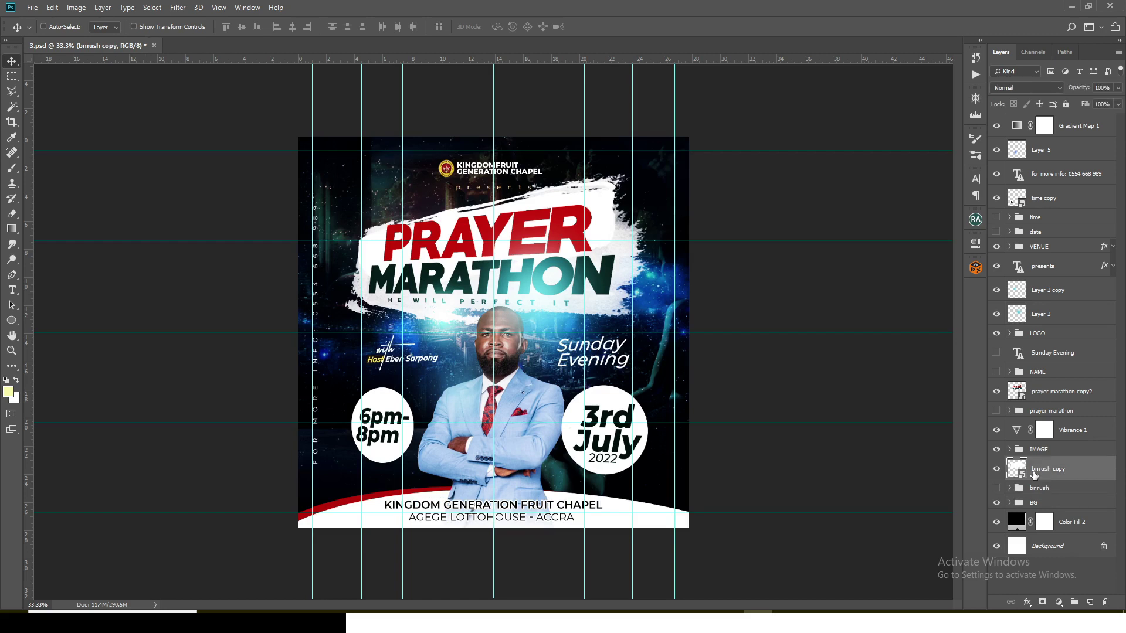
key(Delete)
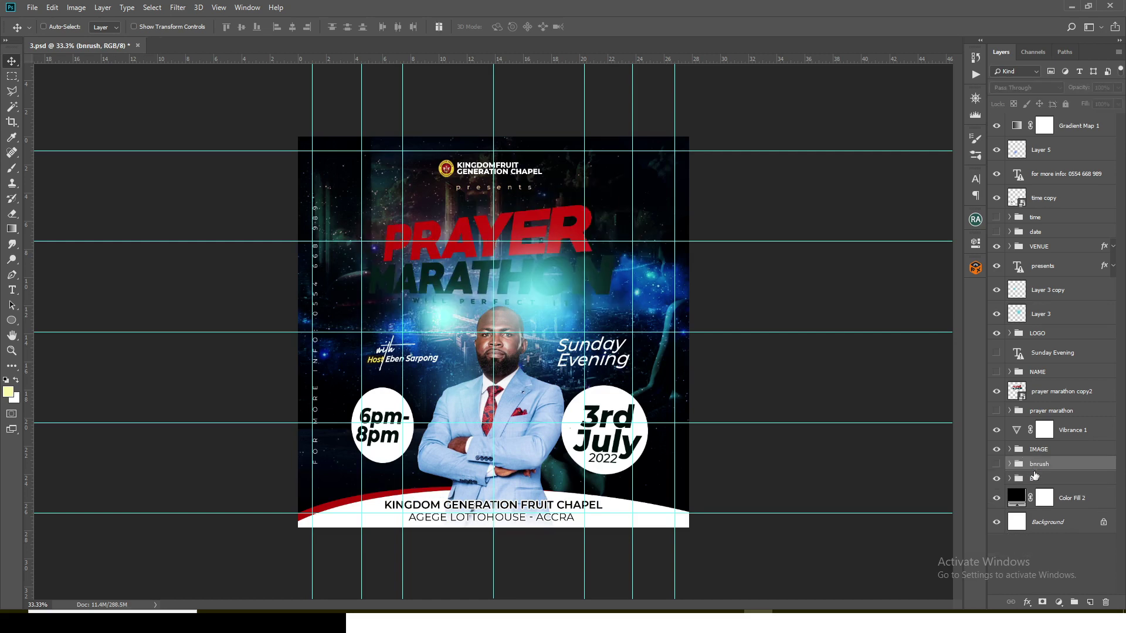
click(996, 464)
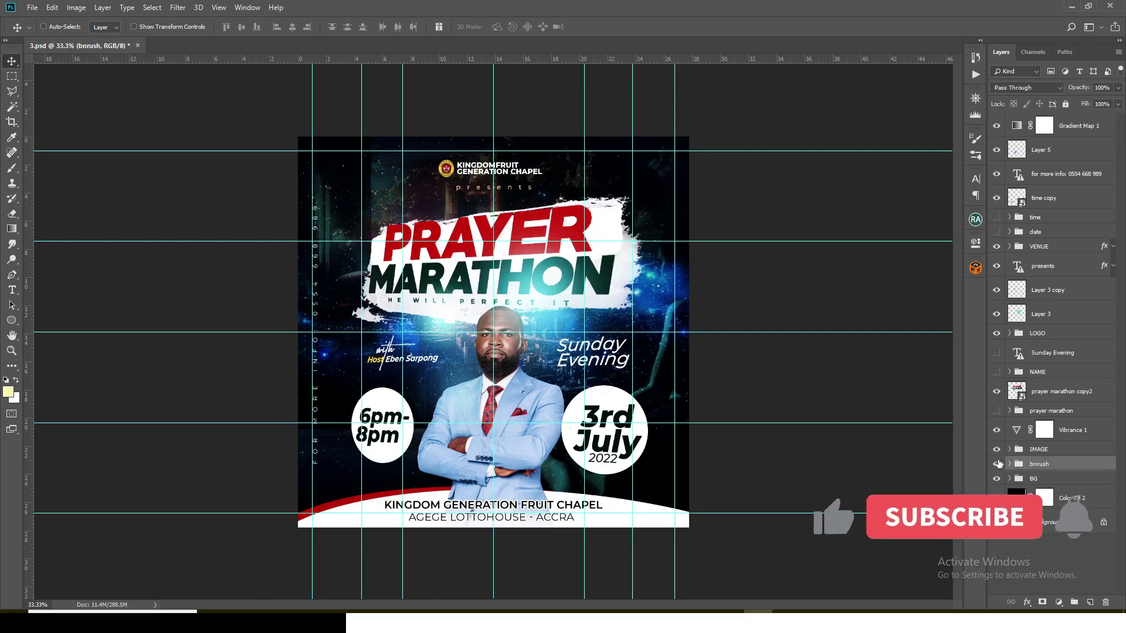
Check Vibrance 1 and the prayer marathon group, then open the prayer marathon copy2 smart object
key(alt+bracketright)
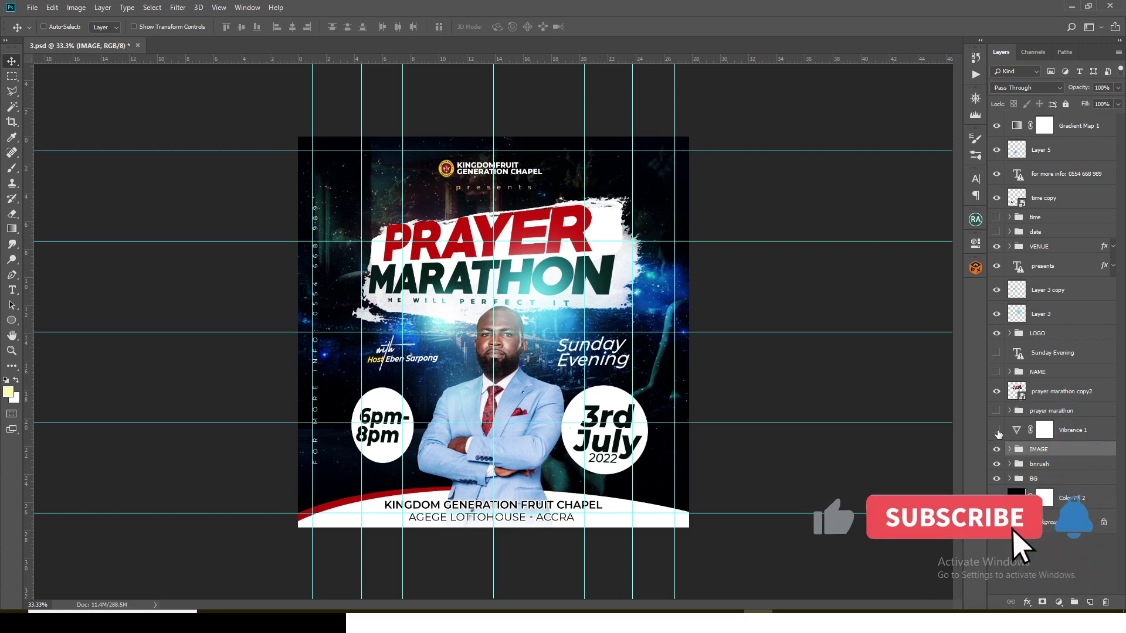
click(998, 432)
click(997, 431)
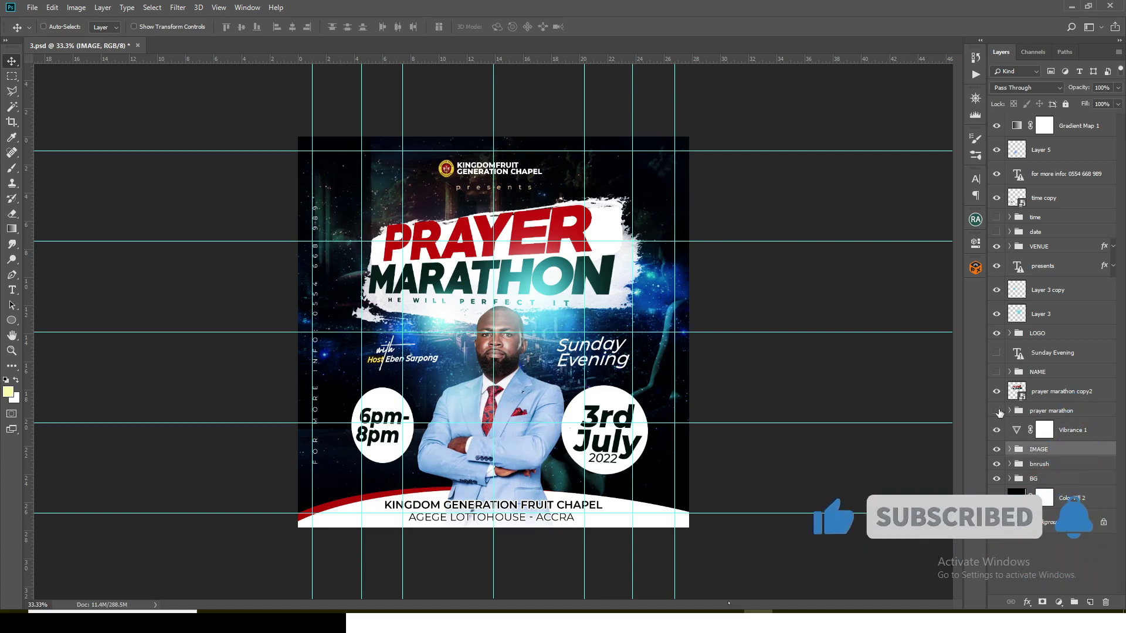
click(997, 412)
click(997, 412)
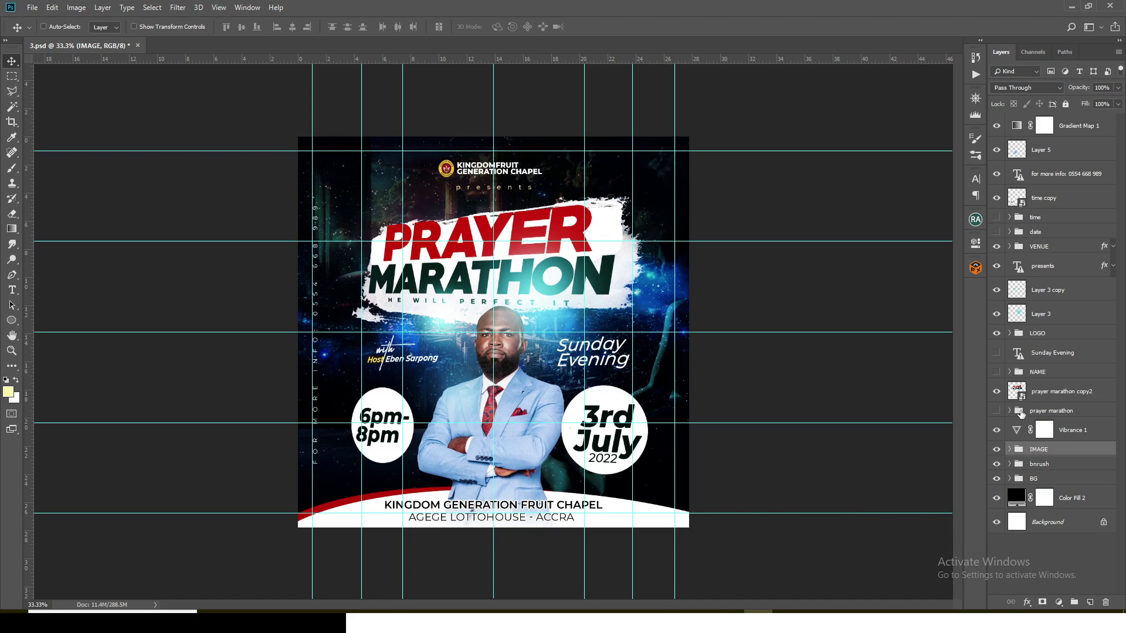
click(1021, 413)
double_click(1013, 394)
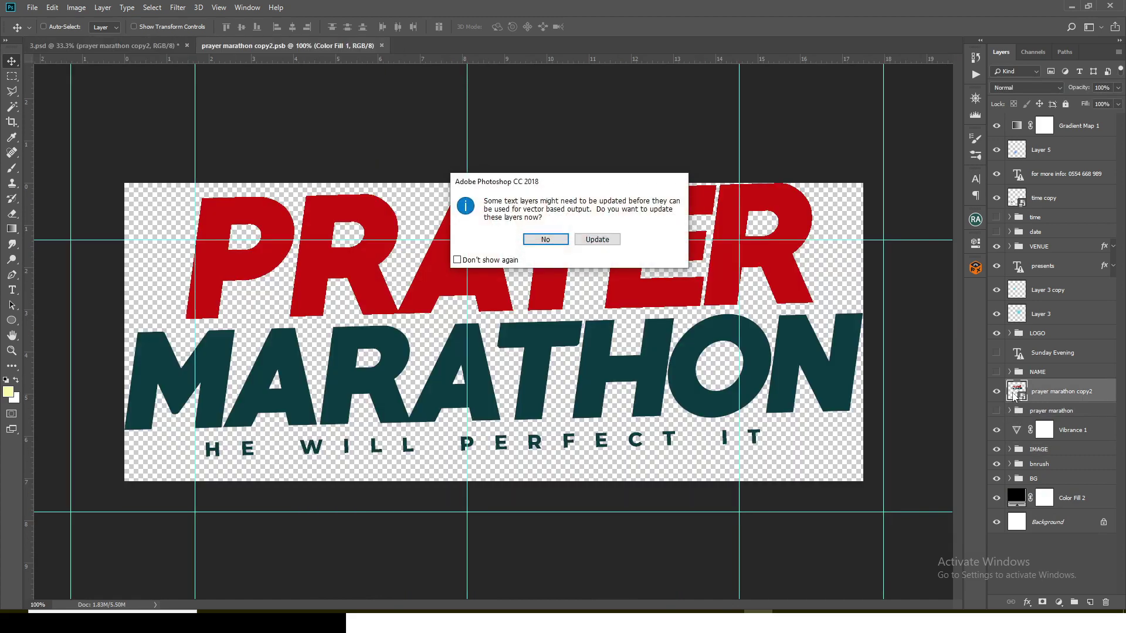